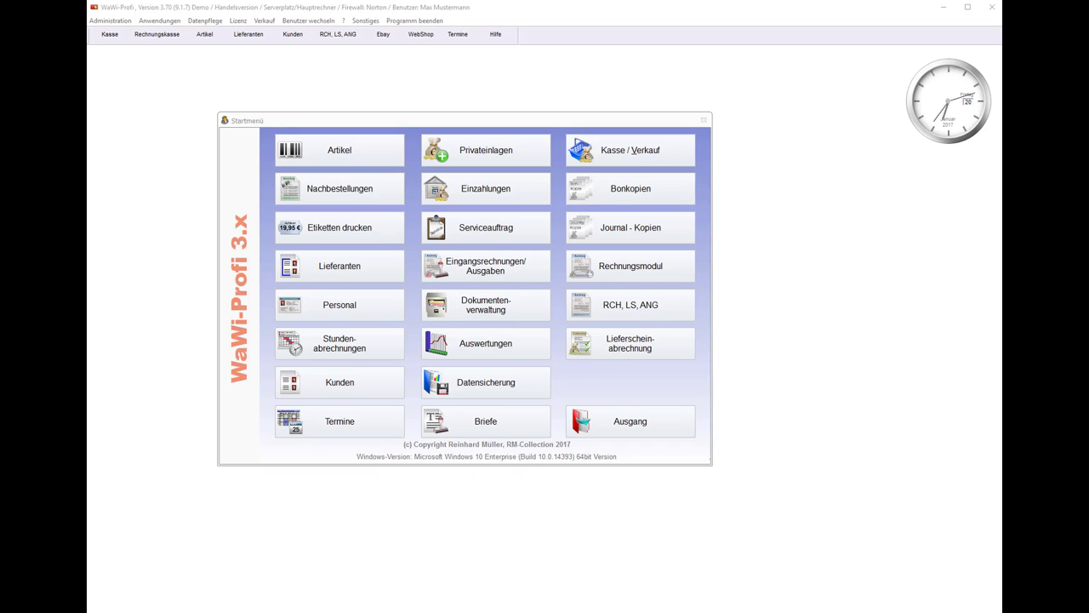
Open the product group master data and start a new product group named "Alt Gutscheine".
{"action": "left_click", "coordinate": [147, 24]}
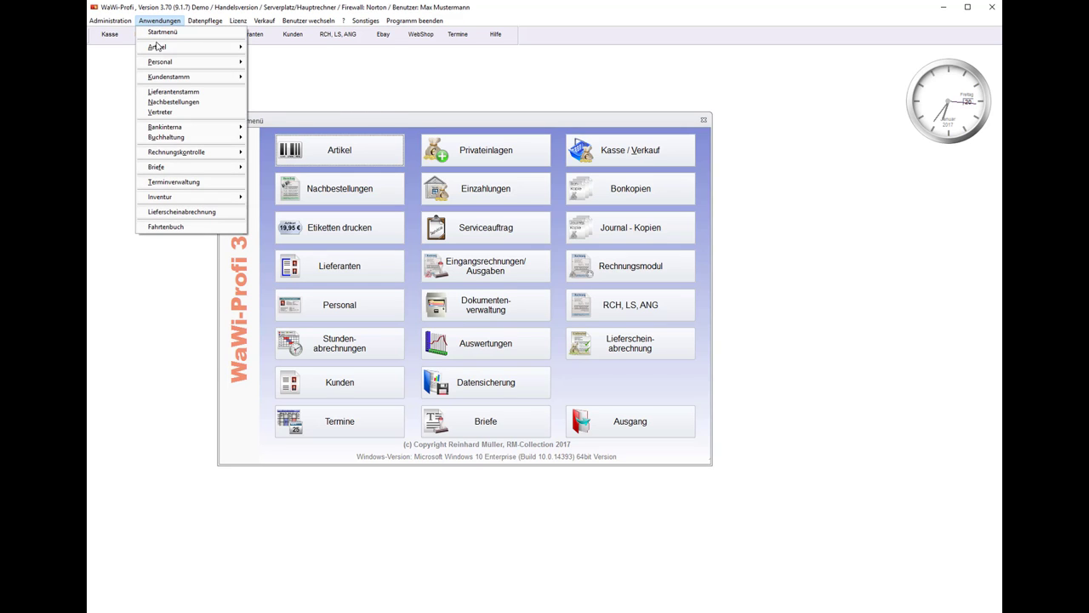
{"action": "mouse_move", "coordinate": [155, 48]}
{"action": "left_click", "coordinate": [326, 67]}
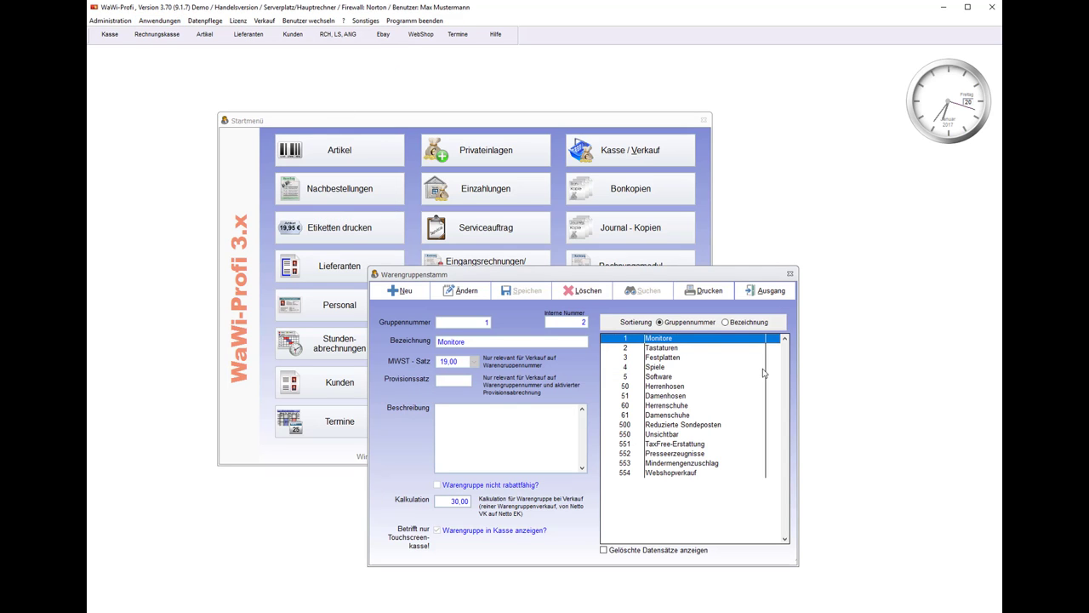
{"action": "left_click", "coordinate": [399, 290]}
{"action": "left_click", "coordinate": [502, 341]}
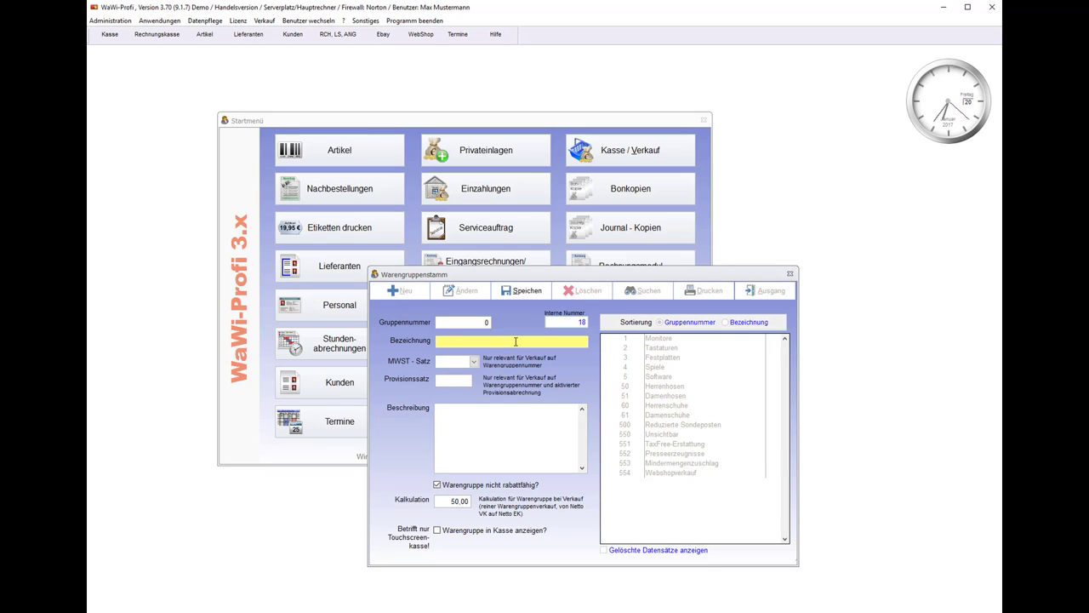
{"action": "type", "text": "Alt gutscheine"}
{"action": "double_click", "coordinate": [464, 341]}
{"action": "type", "text": "Gutscheine"}
Set the new group's VAT rate to the last 0,00 entry, save the record and close the product group window.
{"action": "left_click", "coordinate": [473, 361]}
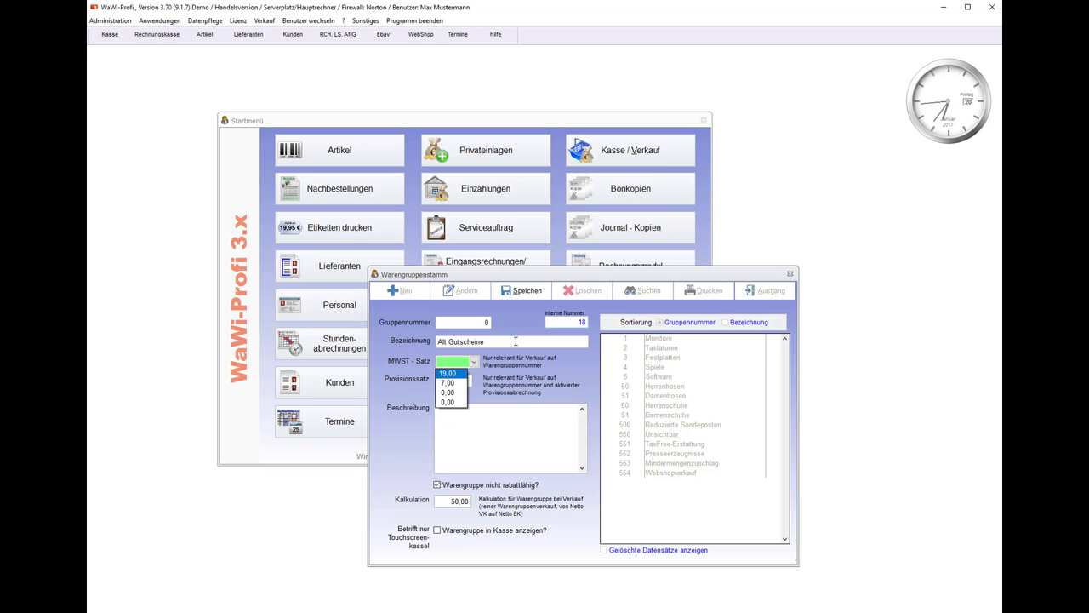
{"action": "left_click", "coordinate": [449, 400]}
{"action": "left_click", "coordinate": [451, 362]}
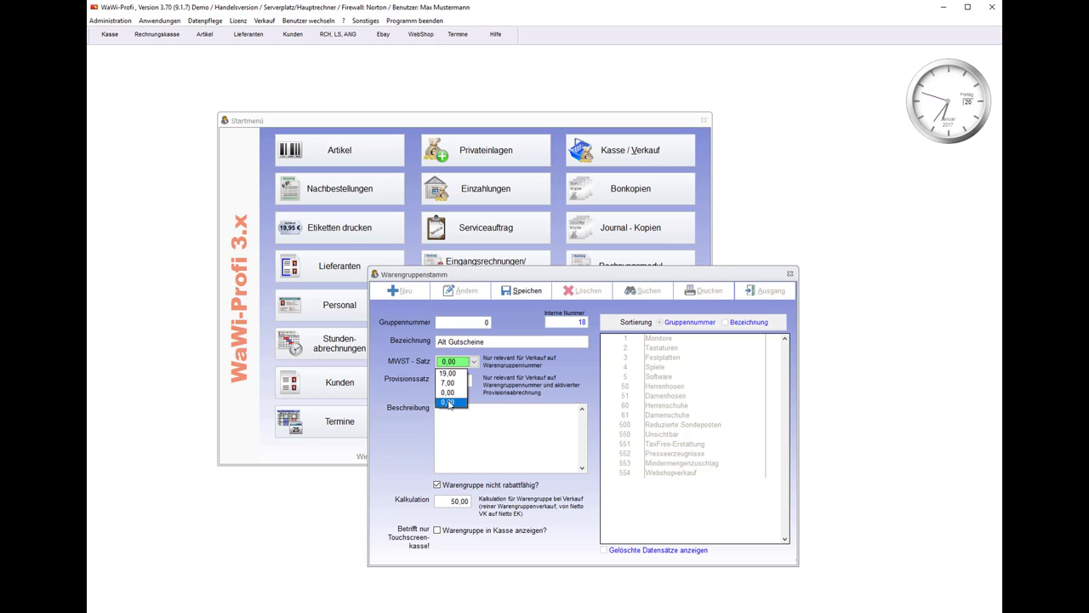
{"action": "left_click", "coordinate": [457, 375]}
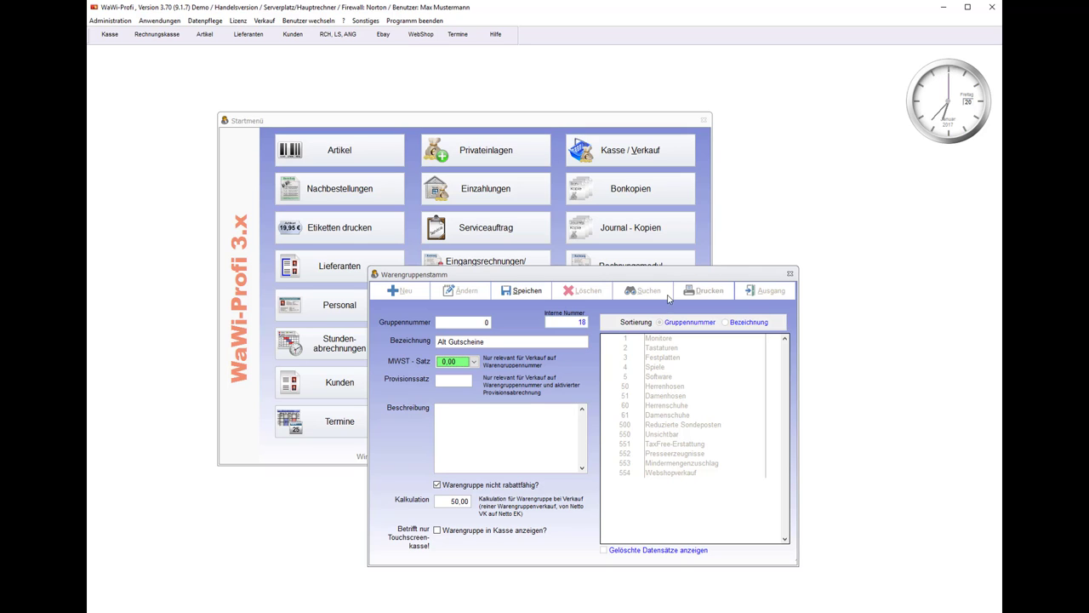
{"action": "left_click", "coordinate": [525, 291]}
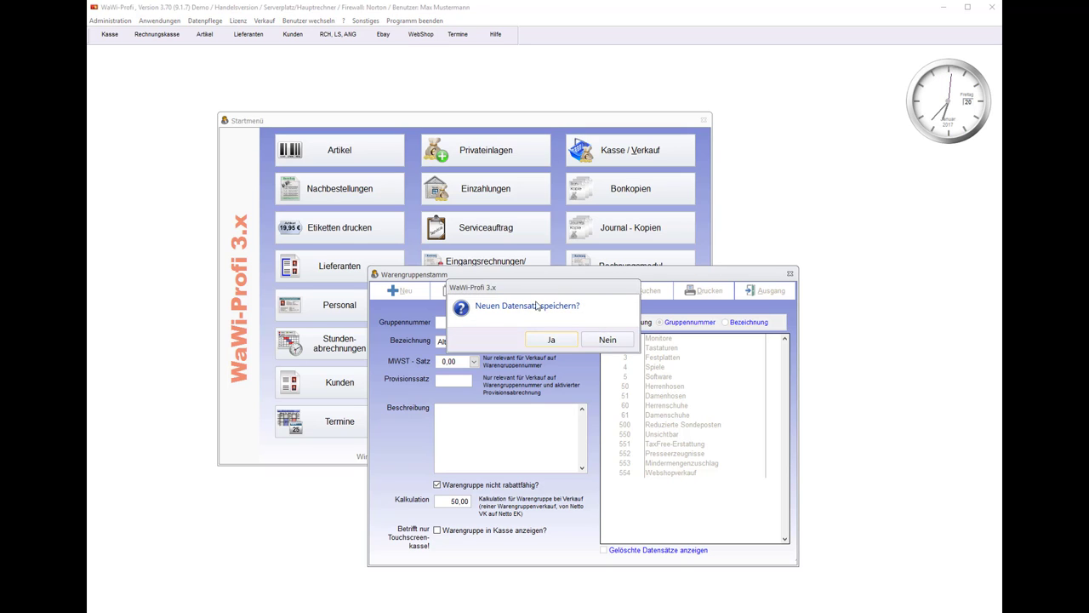
{"action": "left_click", "coordinate": [558, 336]}
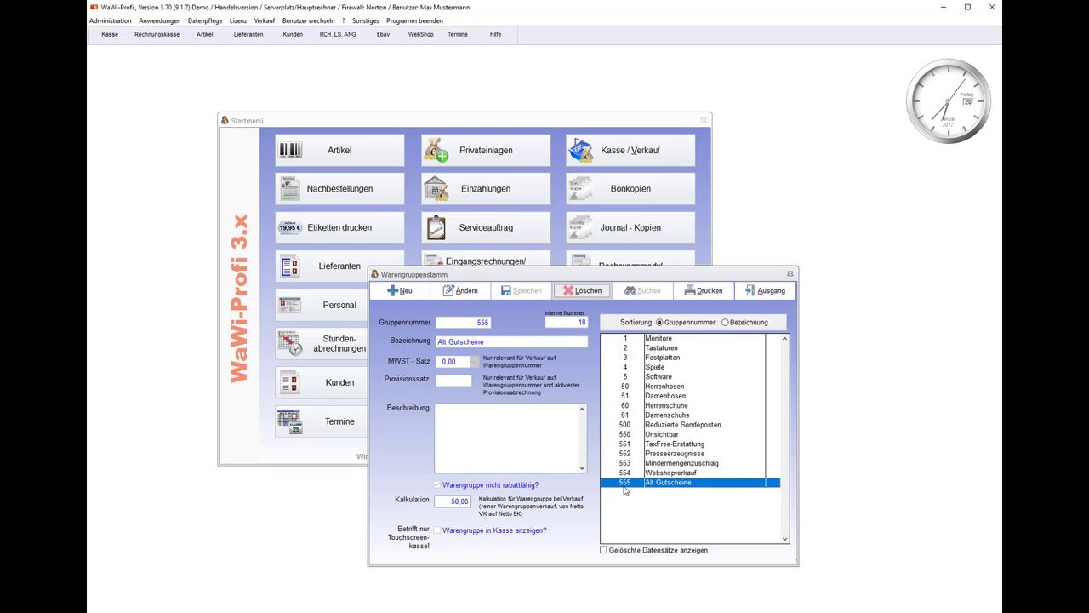
{"action": "left_click", "coordinate": [781, 291]}
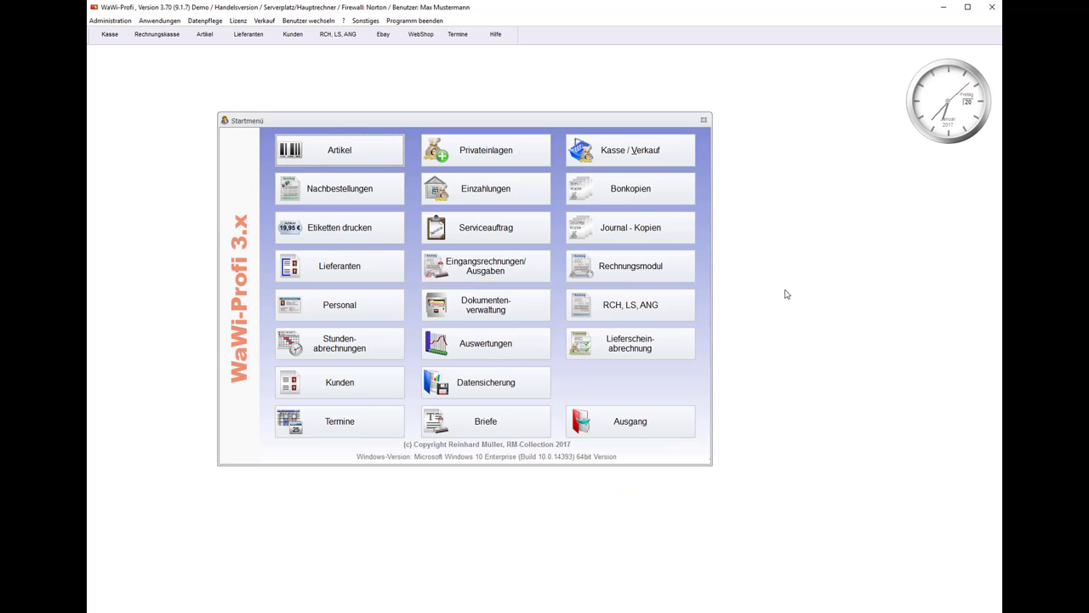
Open the sales register and add the blue Damenhose "Elegance" (article 151) to the sale despite insufficient stock.
{"action": "left_click", "coordinate": [626, 149]}
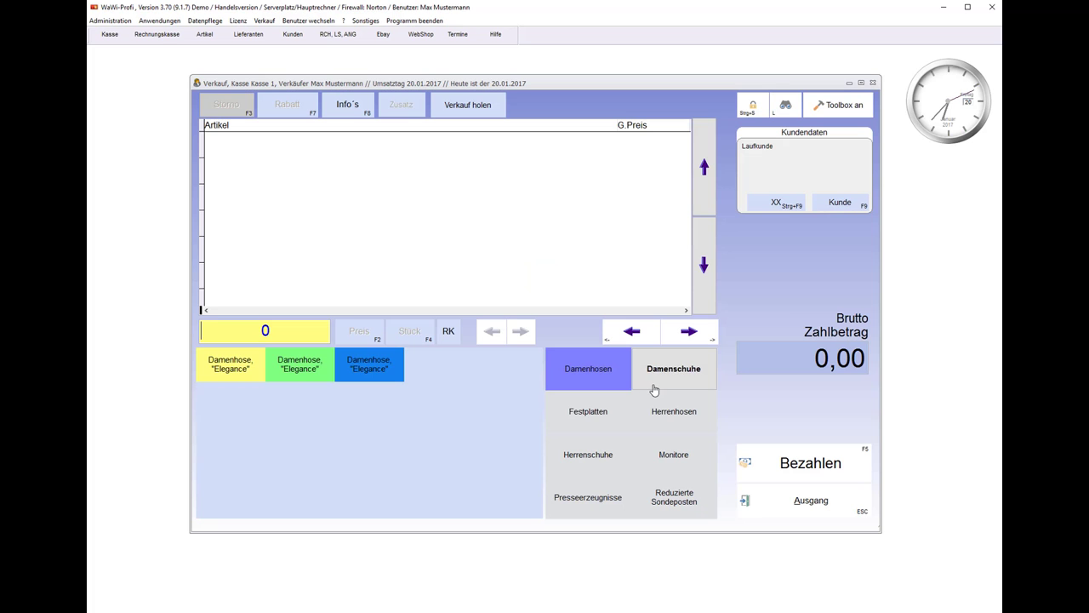
{"action": "left_click", "coordinate": [372, 371]}
{"action": "left_click", "coordinate": [682, 427]}
{"action": "left_click", "coordinate": [682, 428]}
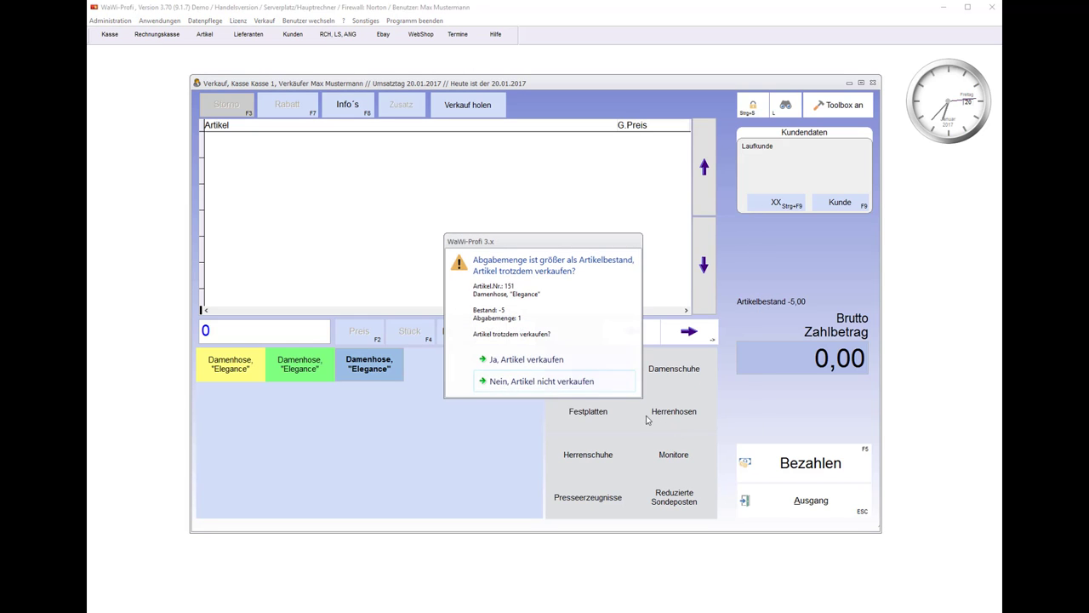
{"action": "left_click", "coordinate": [564, 367]}
Examine the Gutschein payment option in the payment dialog and the voucher functions in the toolbox.
{"action": "left_click", "coordinate": [805, 463]}
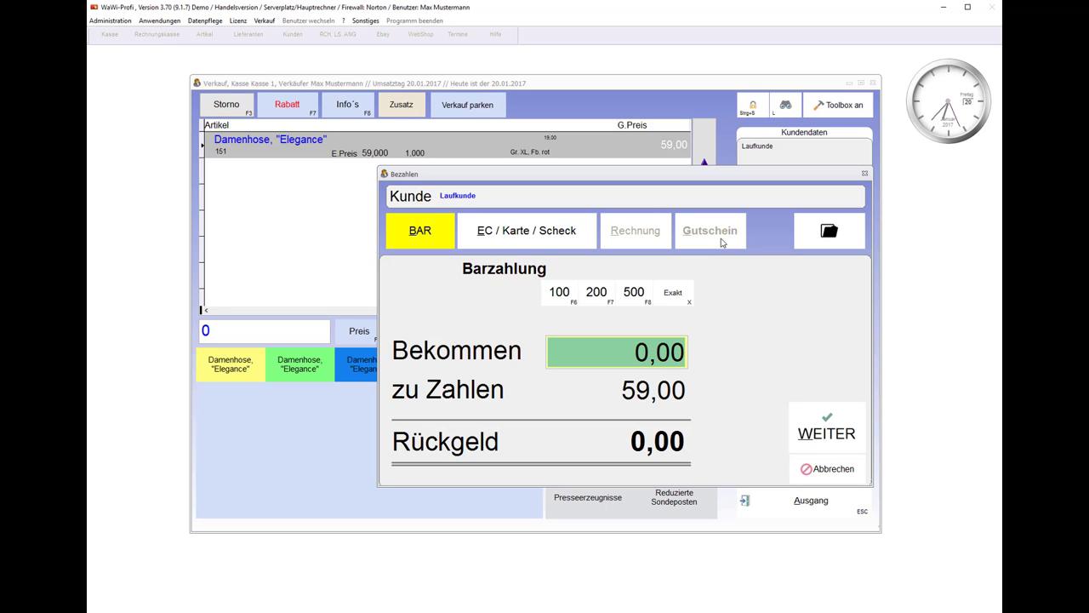
{"action": "left_click", "coordinate": [829, 472]}
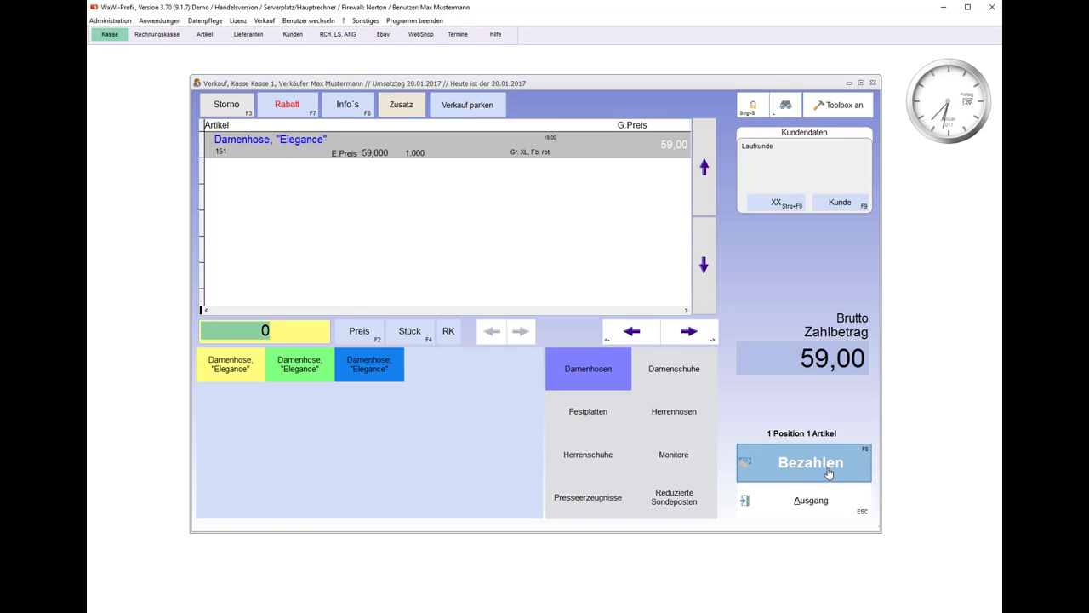
{"action": "left_click", "coordinate": [840, 105]}
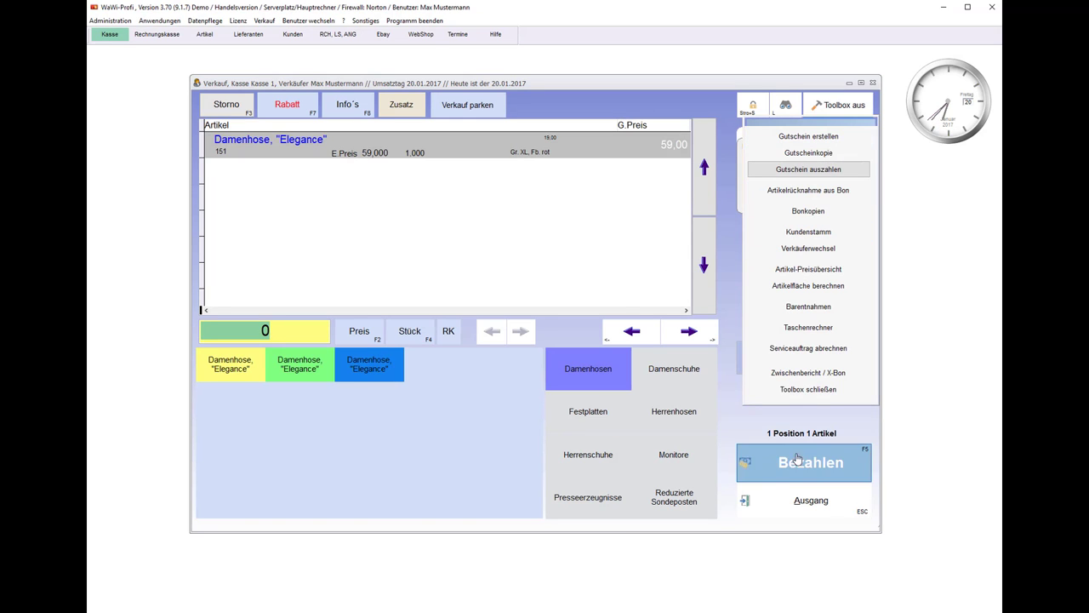
{"action": "left_click", "coordinate": [856, 113]}
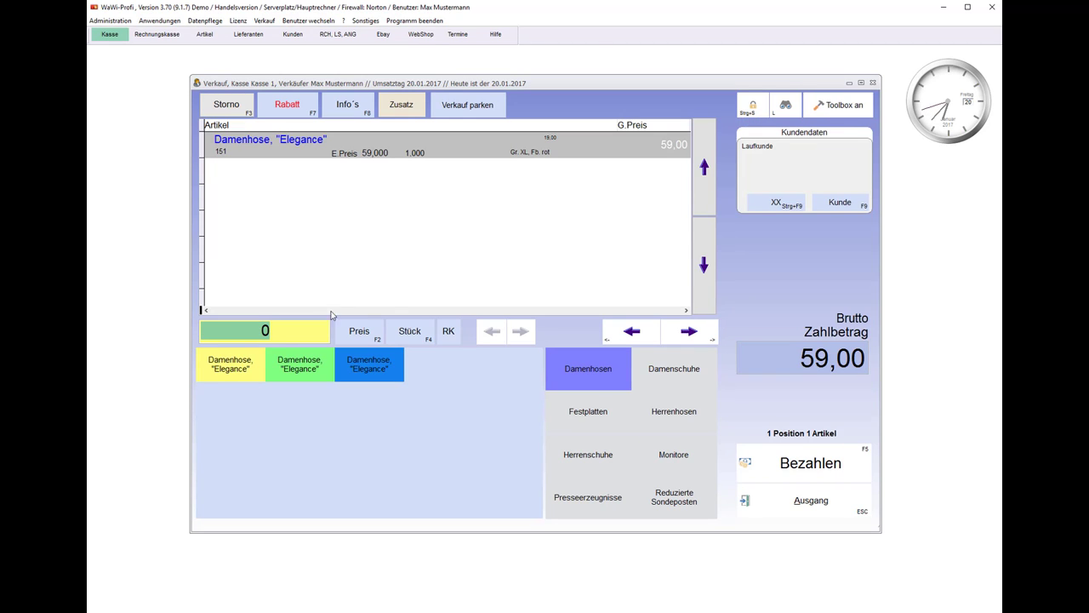
Add a position from product group 555 "Alt Gutscheine" to the sale with a price of 25,00.
{"action": "left_click", "coordinate": [248, 322]}
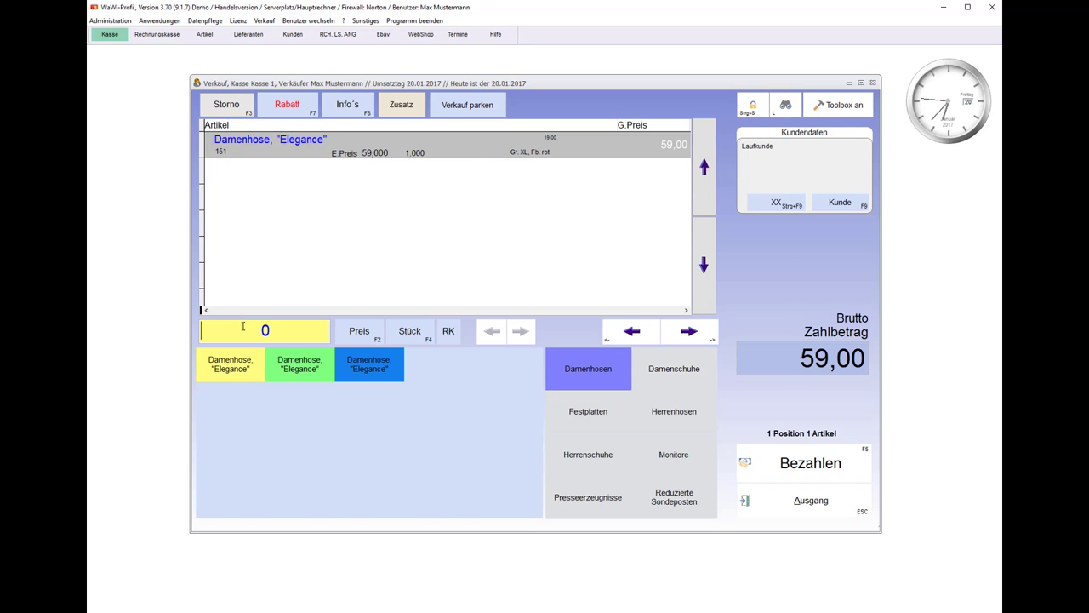
{"action": "key", "text": "Return"}
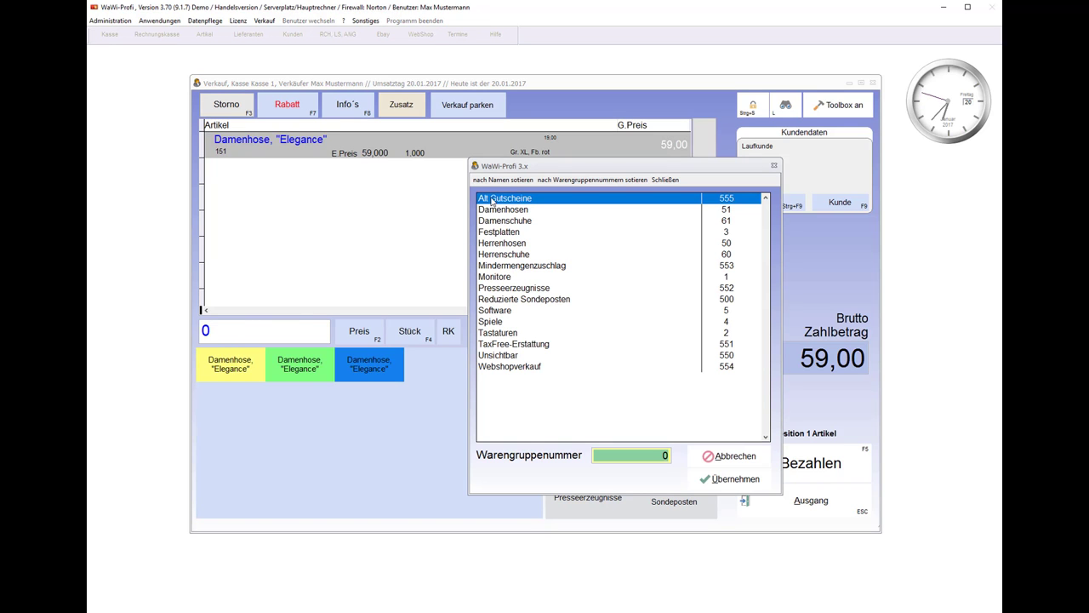
{"action": "left_click", "coordinate": [732, 484]}
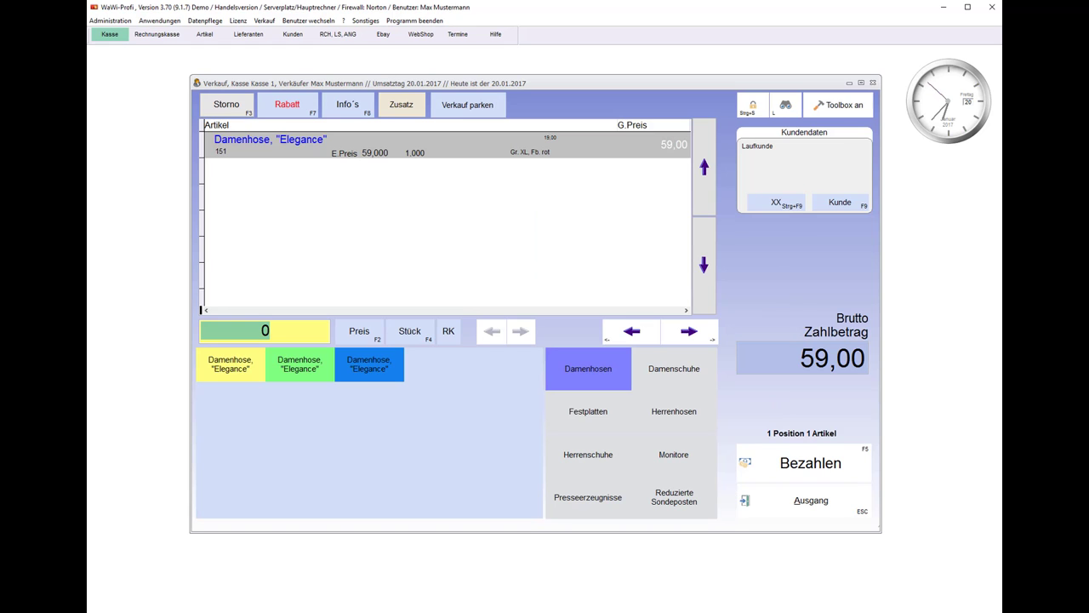
{"action": "left_click", "coordinate": [245, 375]}
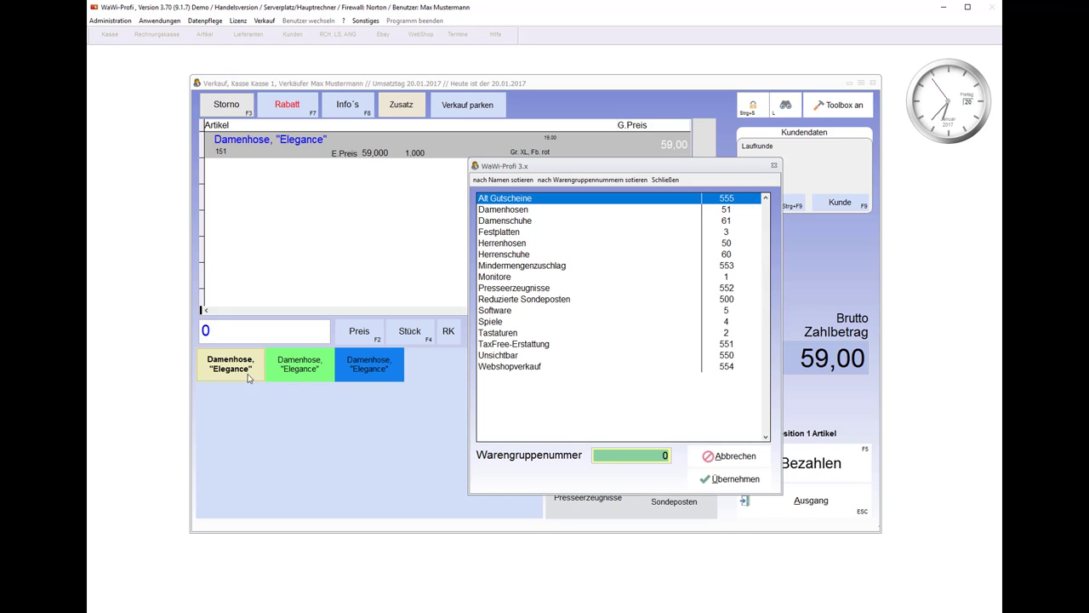
{"action": "double_click", "coordinate": [489, 202]}
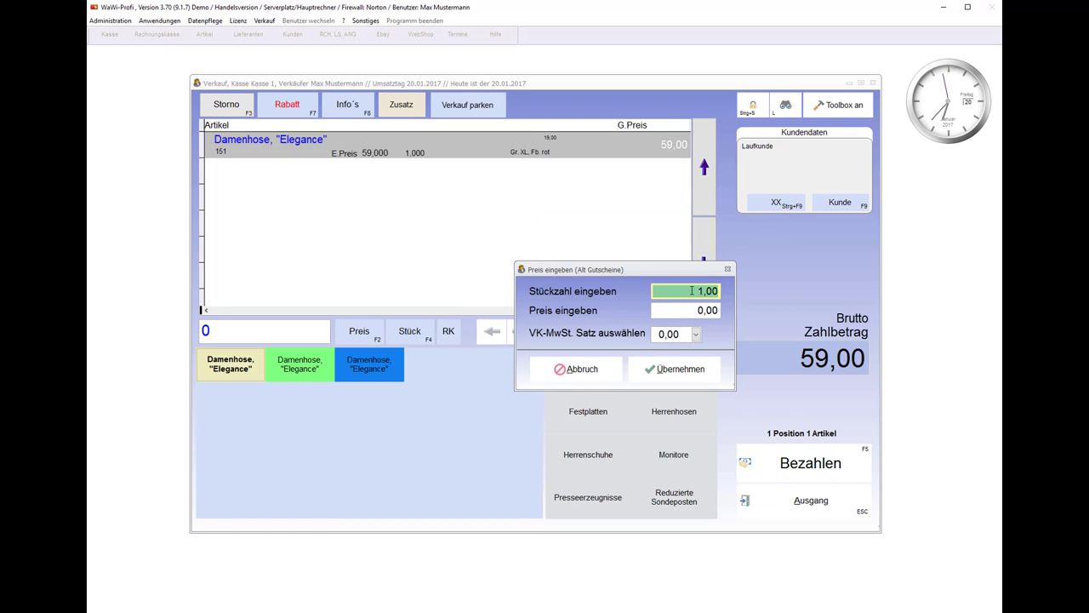
{"action": "left_click", "coordinate": [675, 311]}
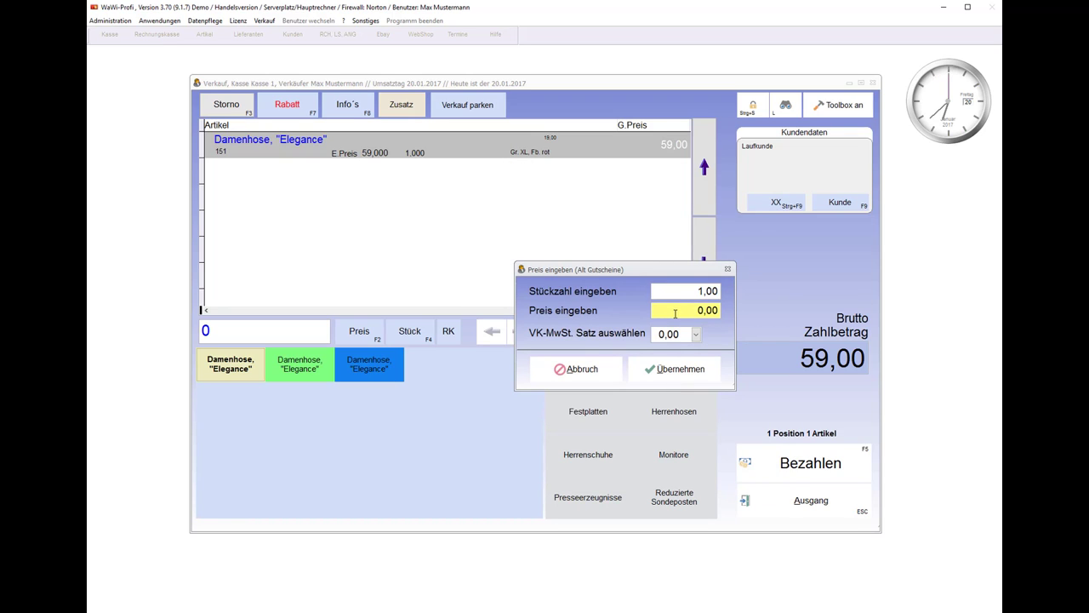
{"action": "type", "text": "25"}
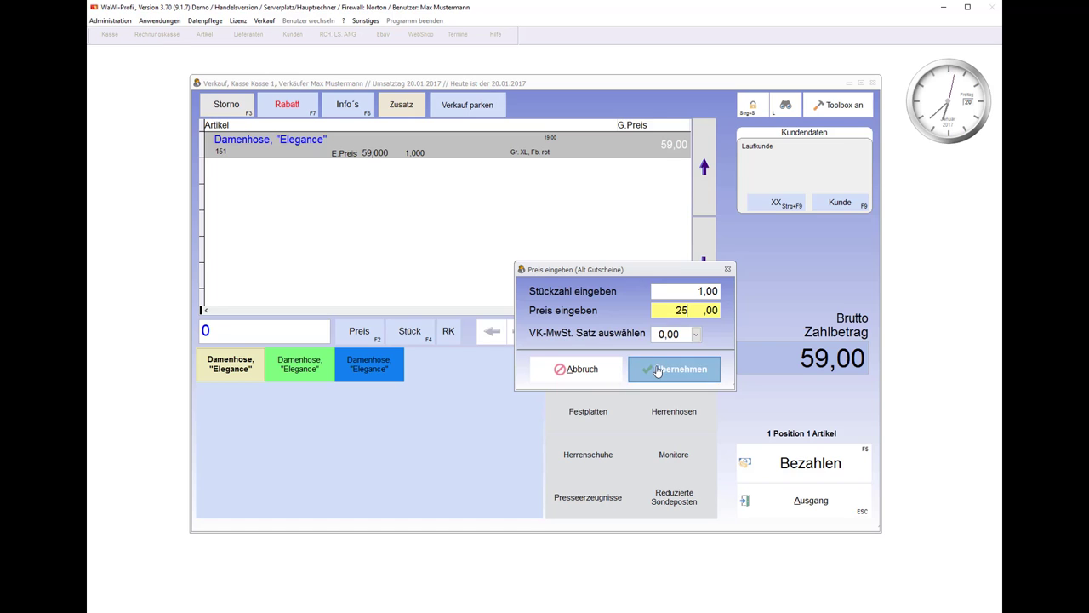
{"action": "left_click", "coordinate": [657, 371]}
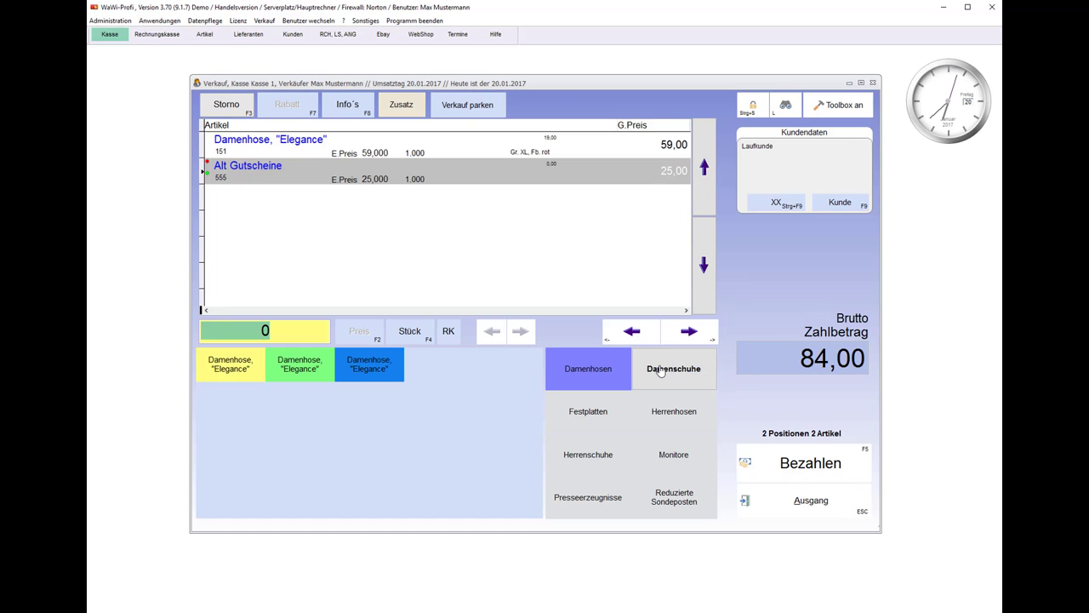
Turn the Alt Gutscheine position into a return (RK), accepting it and suppressing this confirmation in future.
{"action": "left_click", "coordinate": [449, 332]}
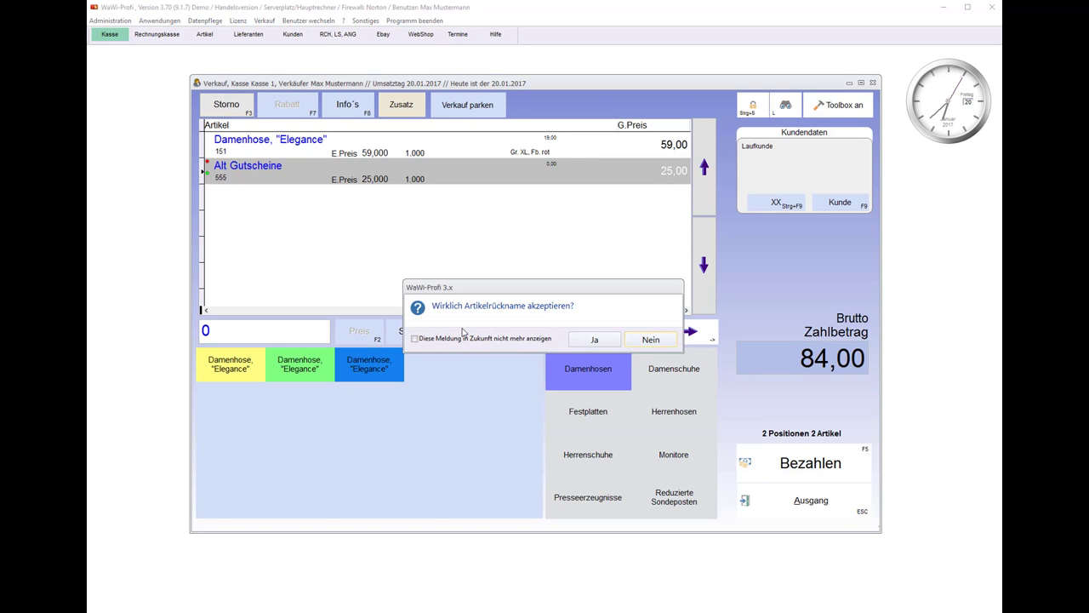
{"action": "left_click", "coordinate": [464, 339]}
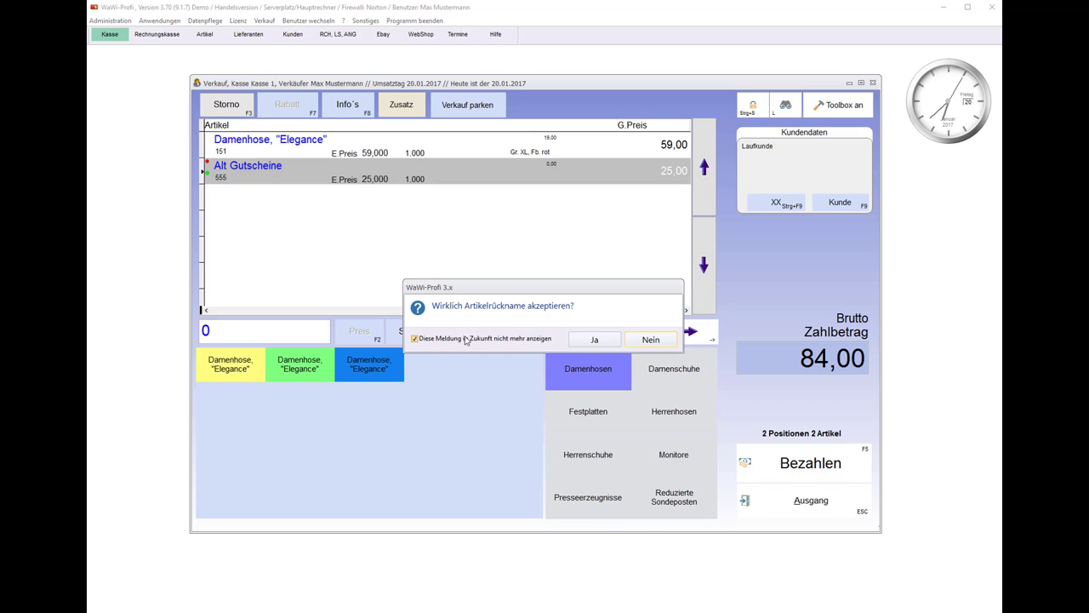
{"action": "left_click", "coordinate": [596, 340]}
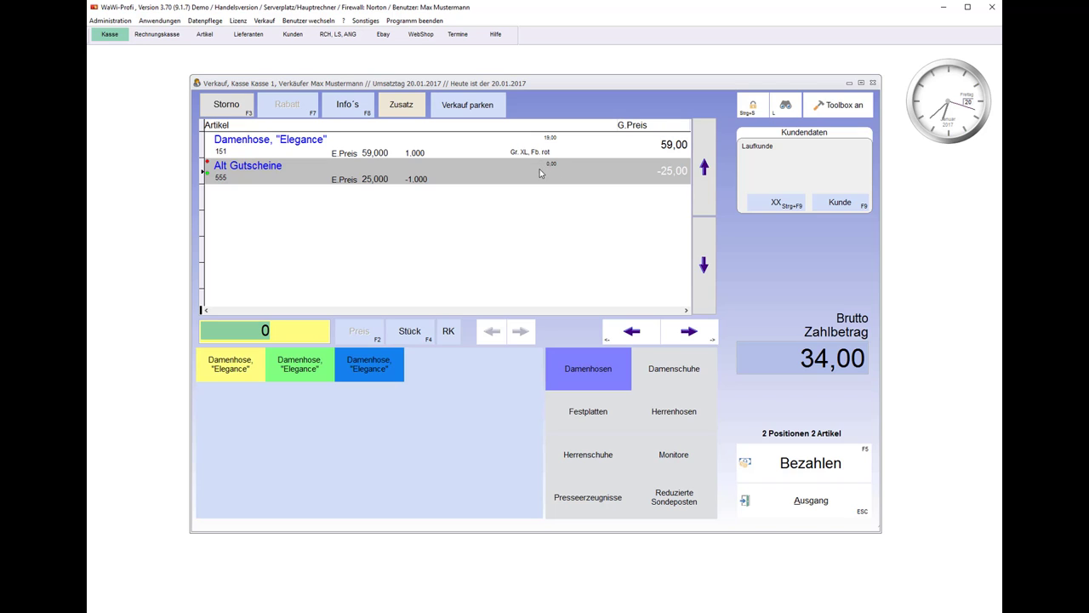
Change the voucher position's article description to "Alt Gutscheine Nr, 328" and void that position from the sale.
{"action": "double_click", "coordinate": [257, 175]}
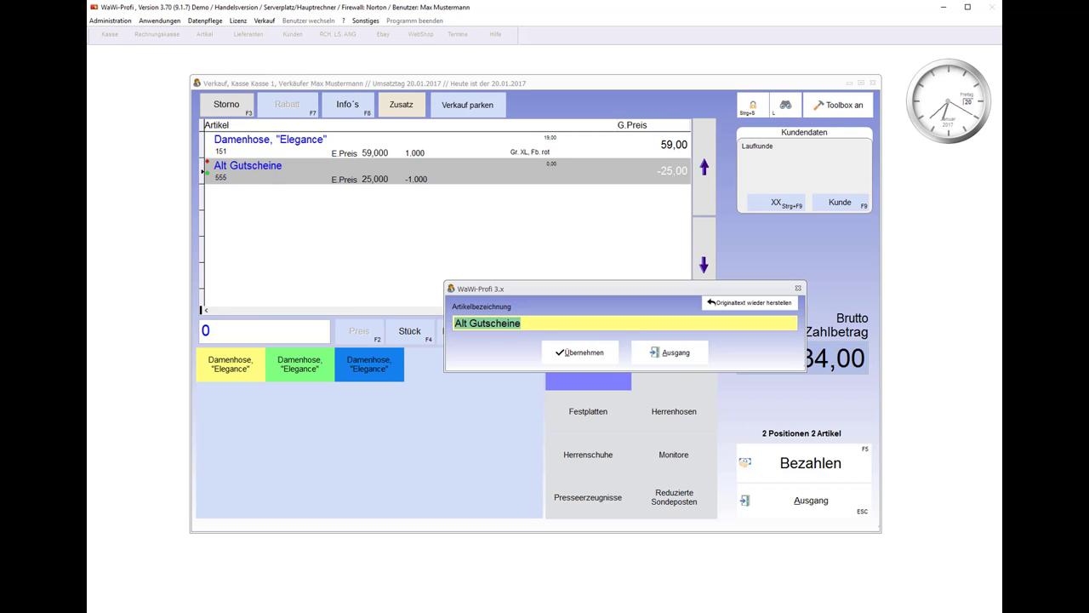
{"action": "left_click", "coordinate": [562, 325]}
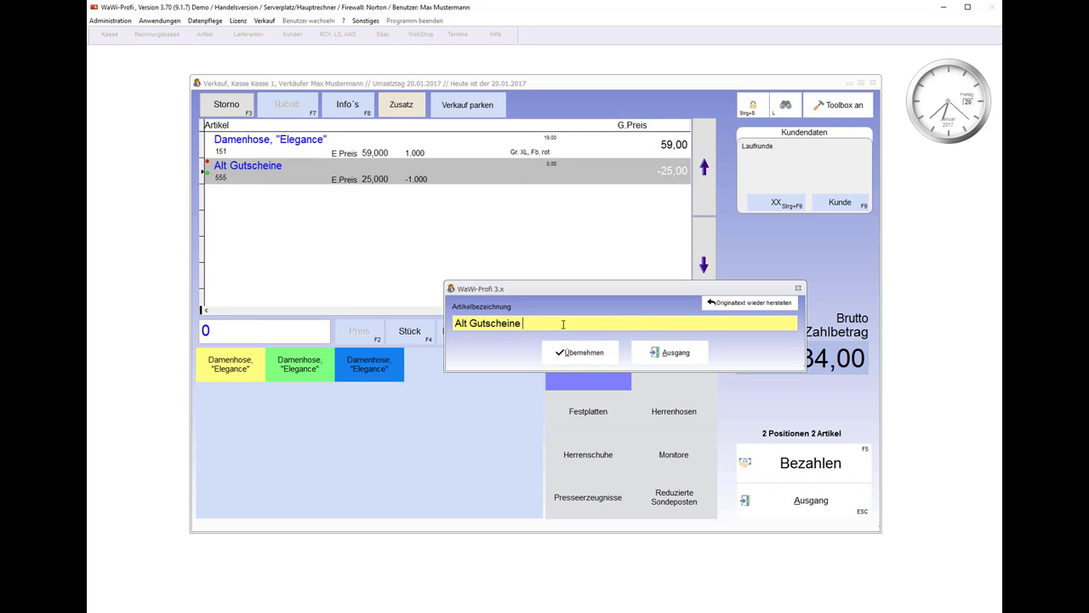
{"action": "type", "text": "Nr, 328"}
{"action": "left_click", "coordinate": [606, 350]}
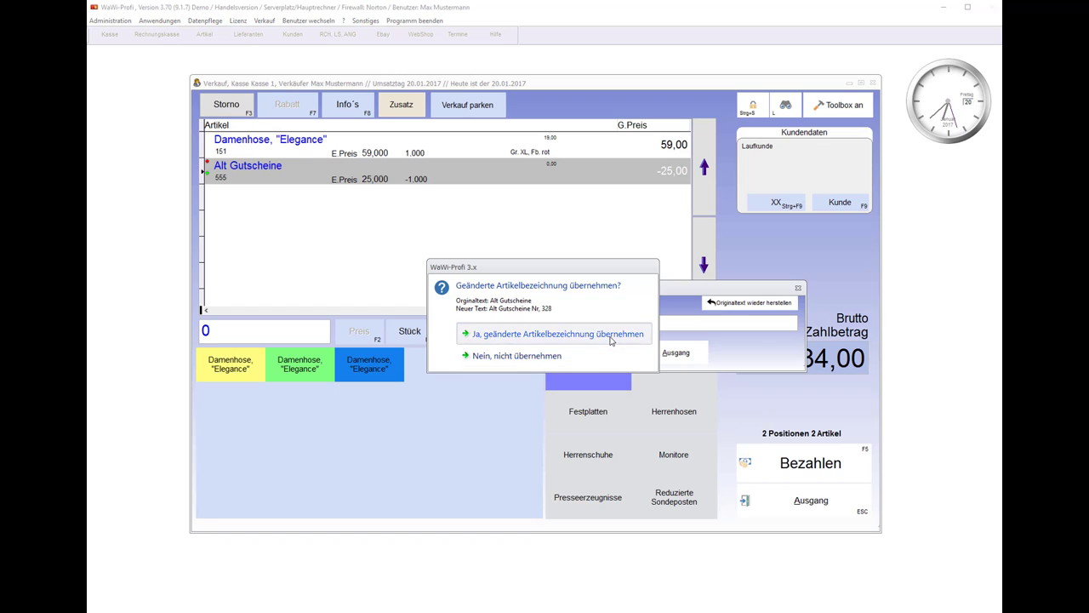
{"action": "left_click", "coordinate": [611, 340]}
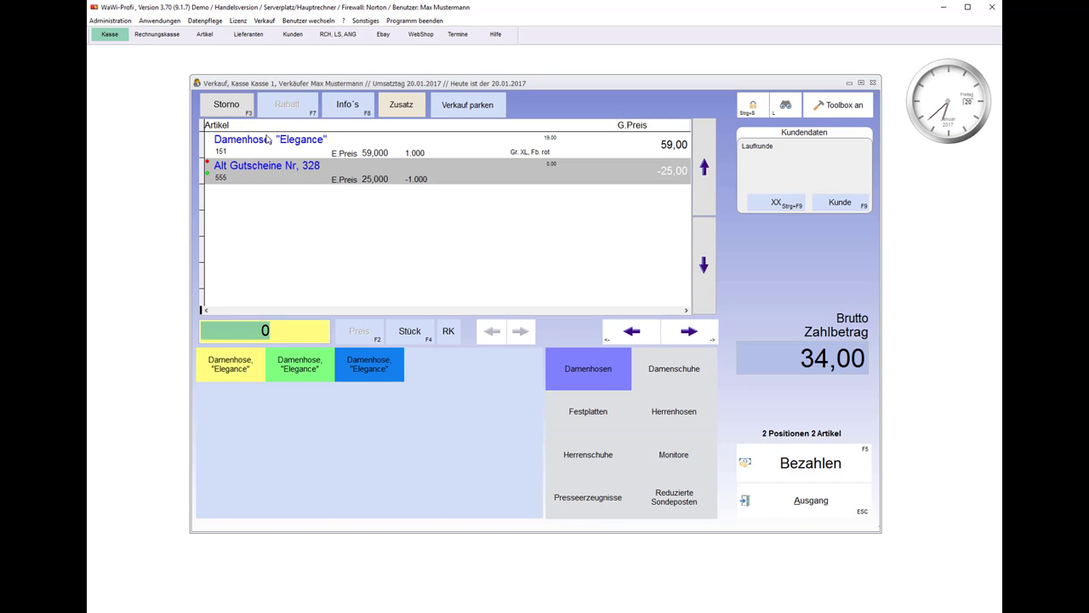
{"action": "left_click", "coordinate": [229, 107]}
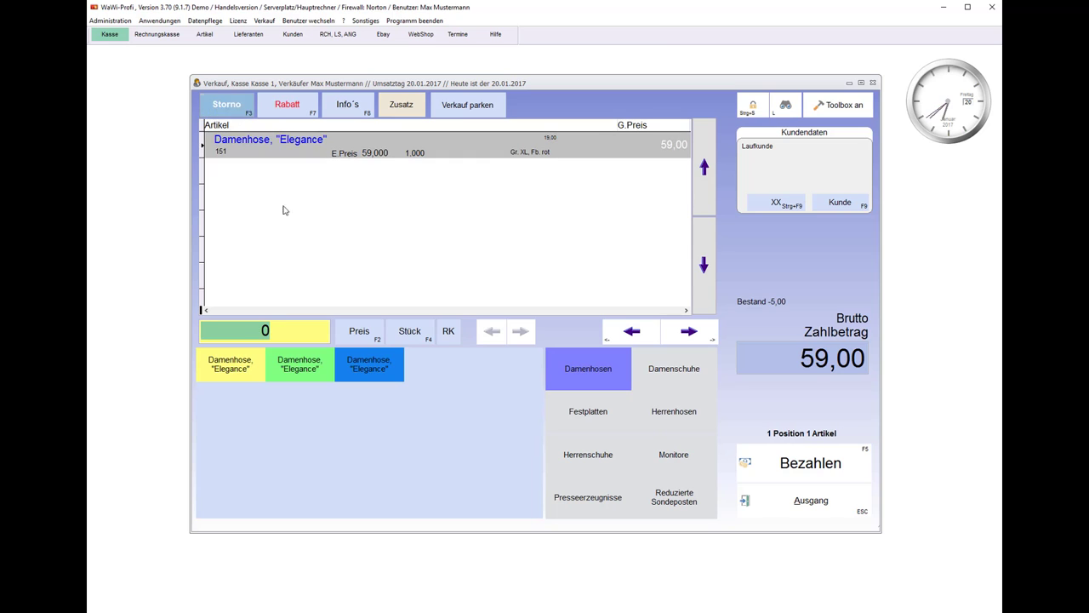
Add a position from product group 555 "Alt Gutscheine" to the sale with a price of 25,00 and a sales VAT rate of 19,00.
{"action": "left_click", "coordinate": [431, 326]}
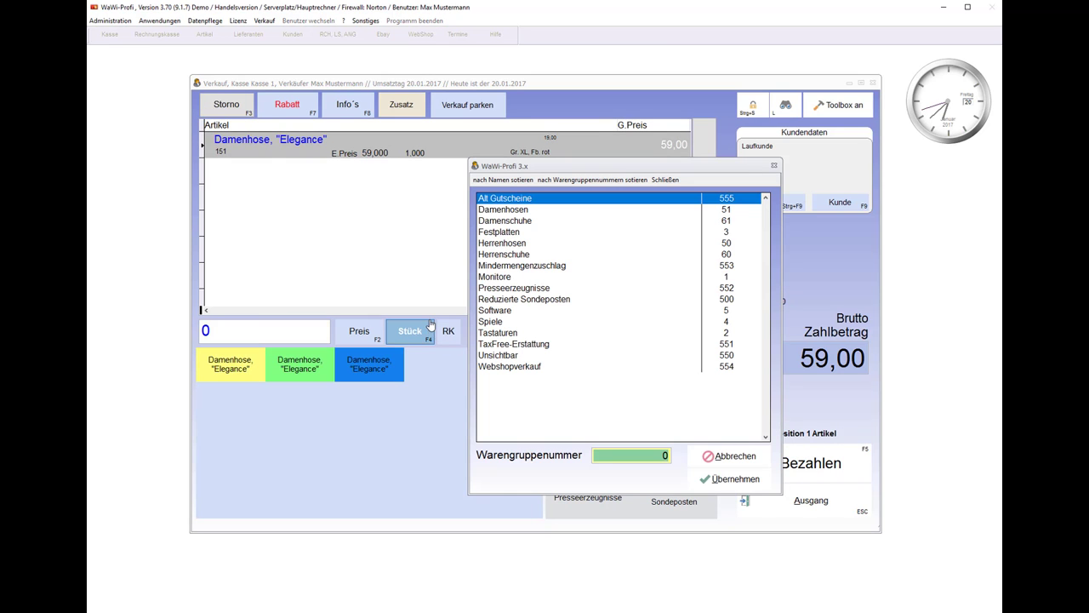
{"action": "double_click", "coordinate": [516, 200]}
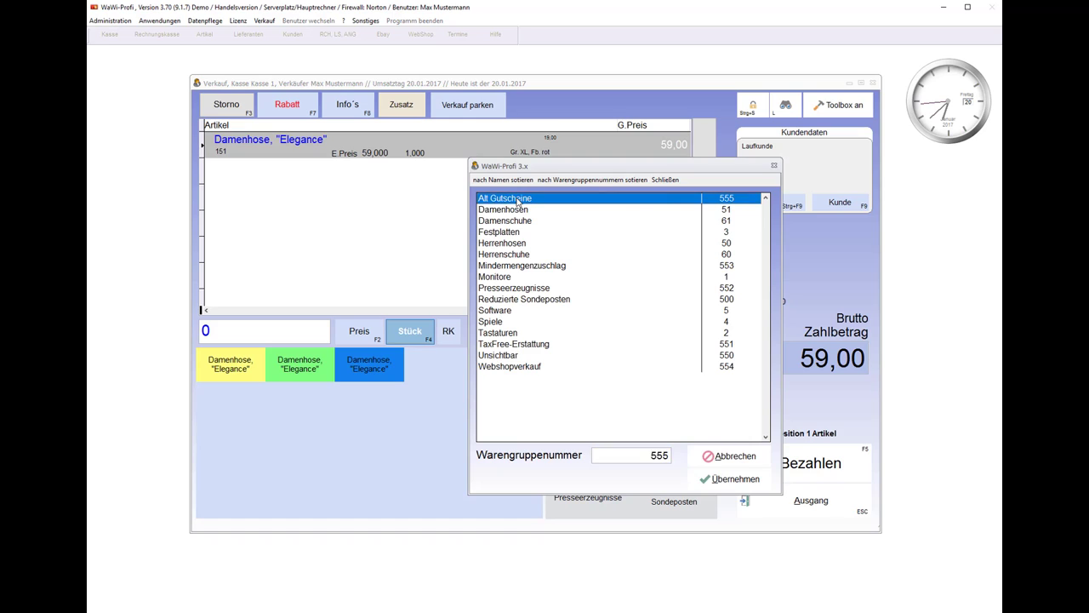
{"action": "left_click", "coordinate": [669, 314]}
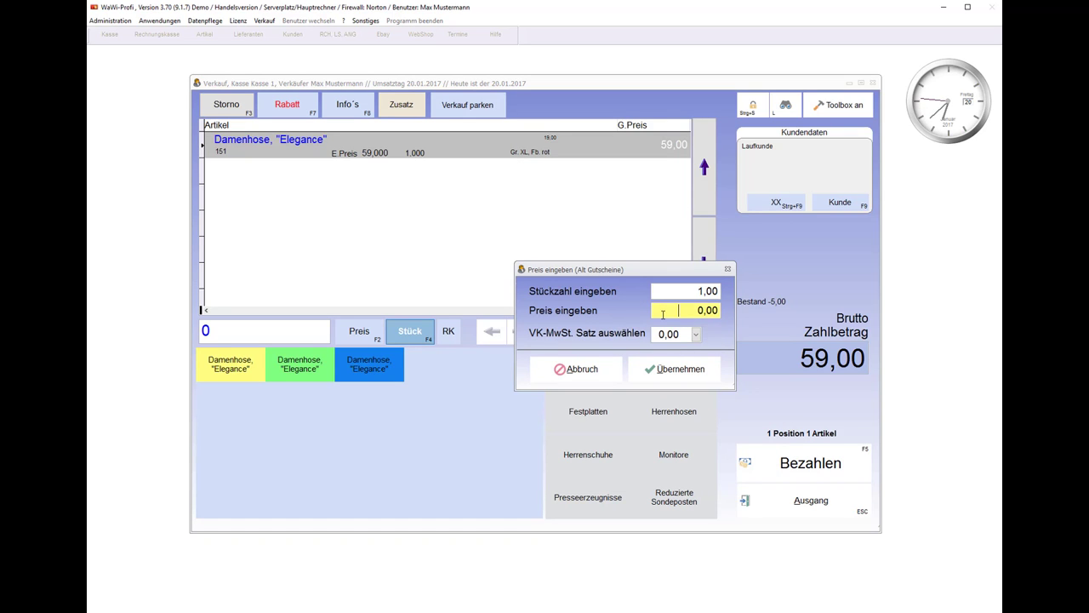
{"action": "type", "text": "25"}
{"action": "left_click", "coordinate": [695, 334]}
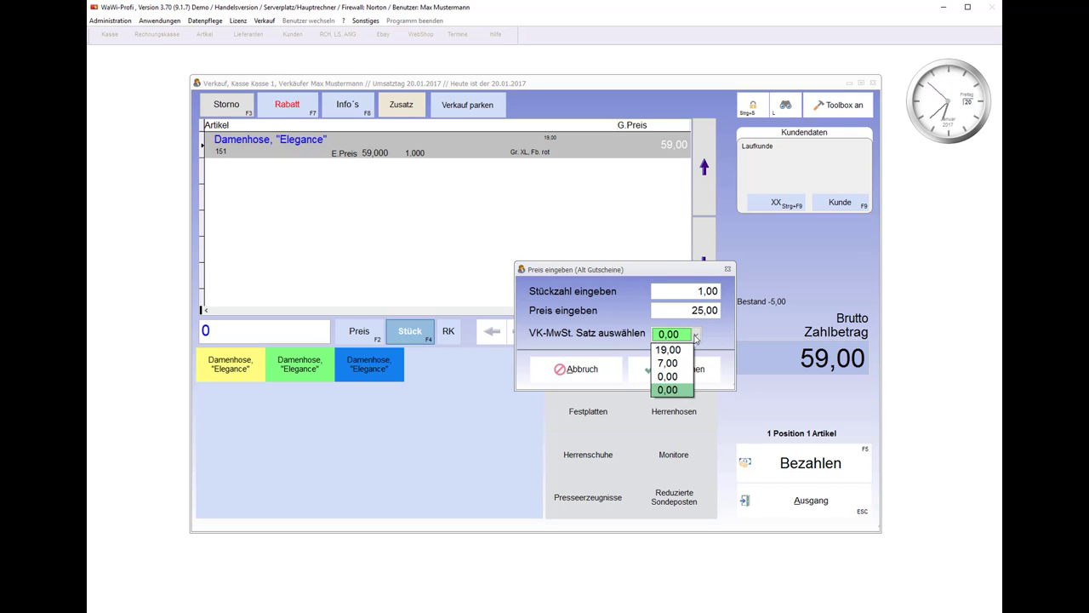
{"action": "left_click", "coordinate": [667, 350]}
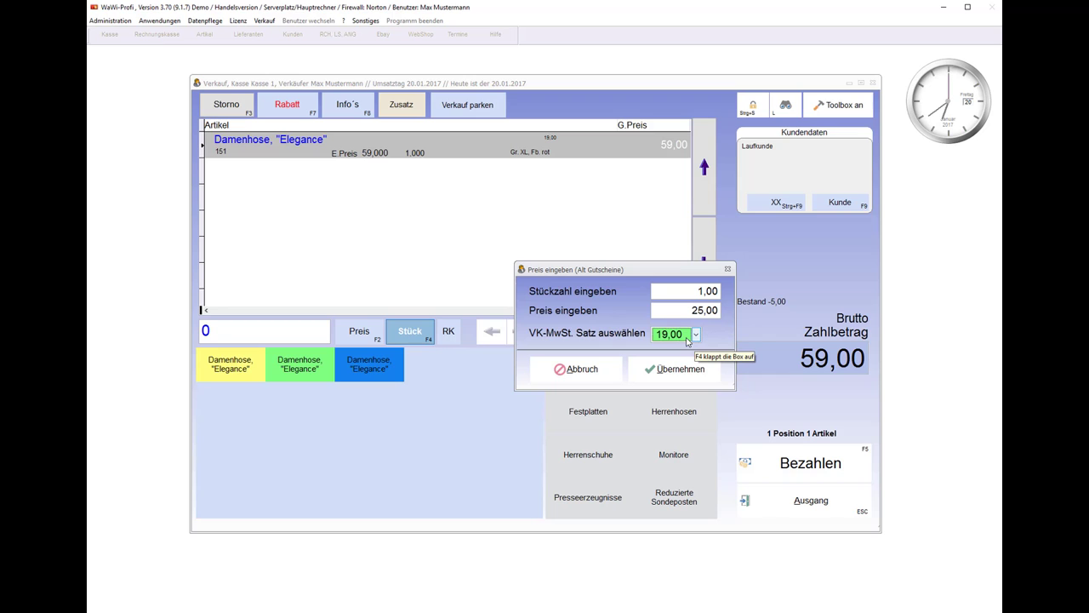
{"action": "left_click", "coordinate": [678, 371]}
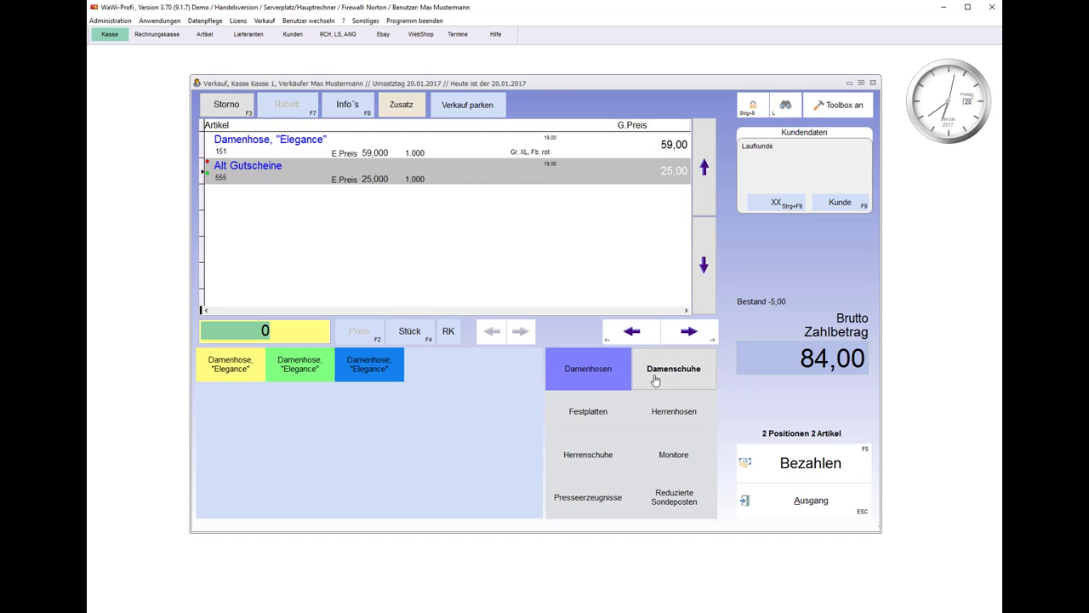
Turn the Alt Gutscheine position into a return (RK) and change its article description to "Alt Gutscheine Nr. 328", accepting the changed description.
{"action": "left_click", "coordinate": [449, 332]}
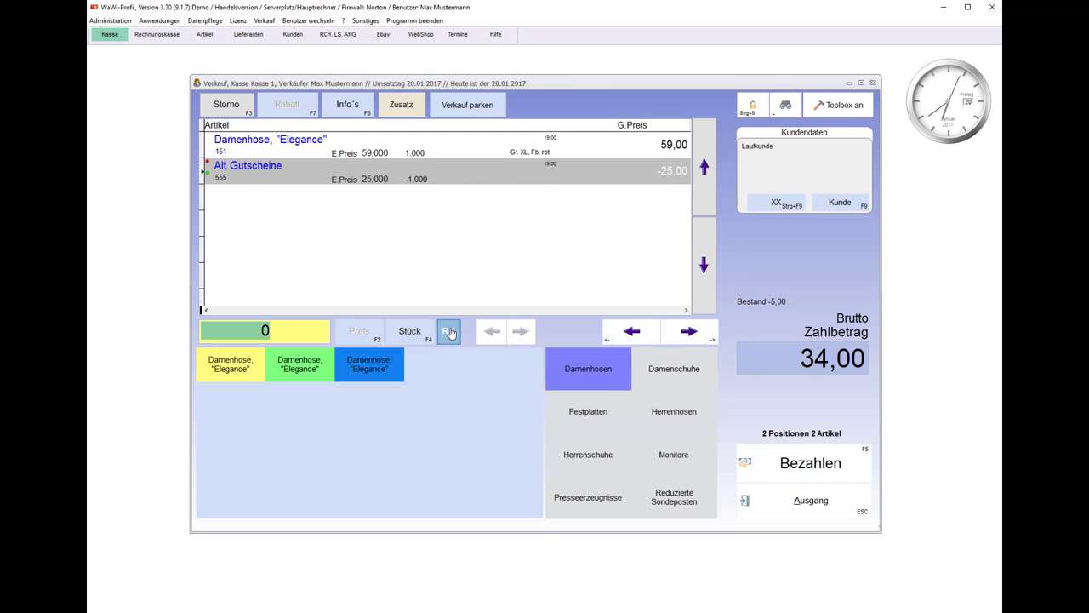
{"action": "double_click", "coordinate": [378, 269]}
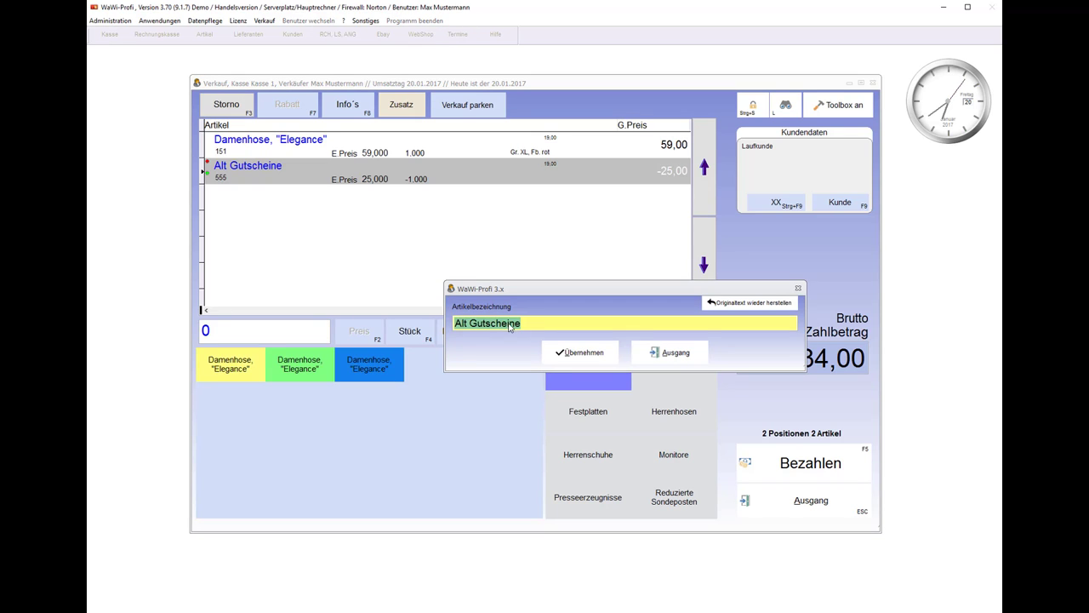
{"action": "left_click", "coordinate": [553, 322]}
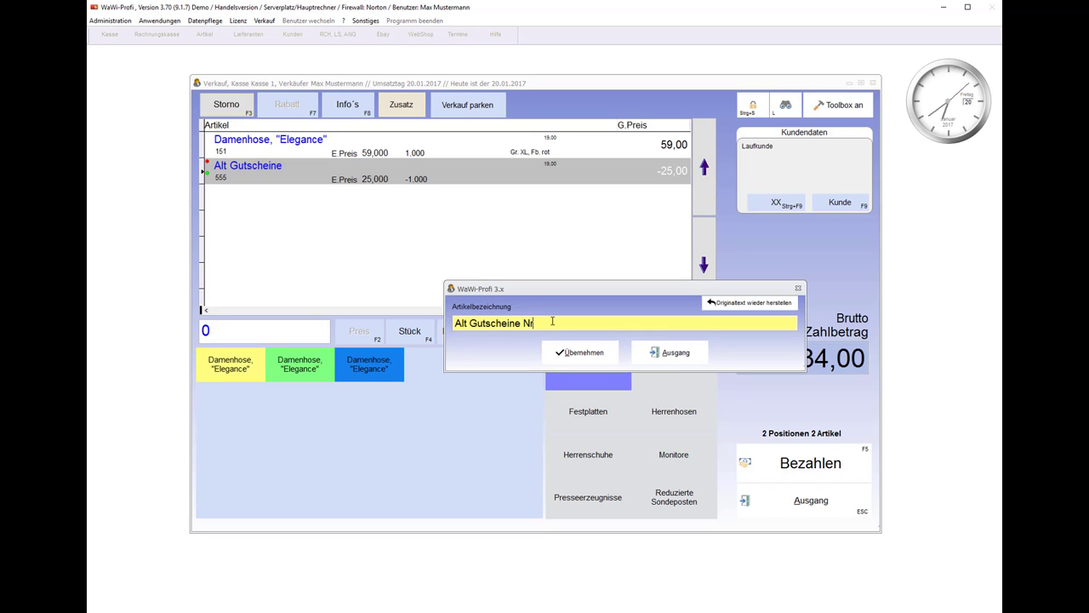
{"action": "type", "text": "Nr. 328"}
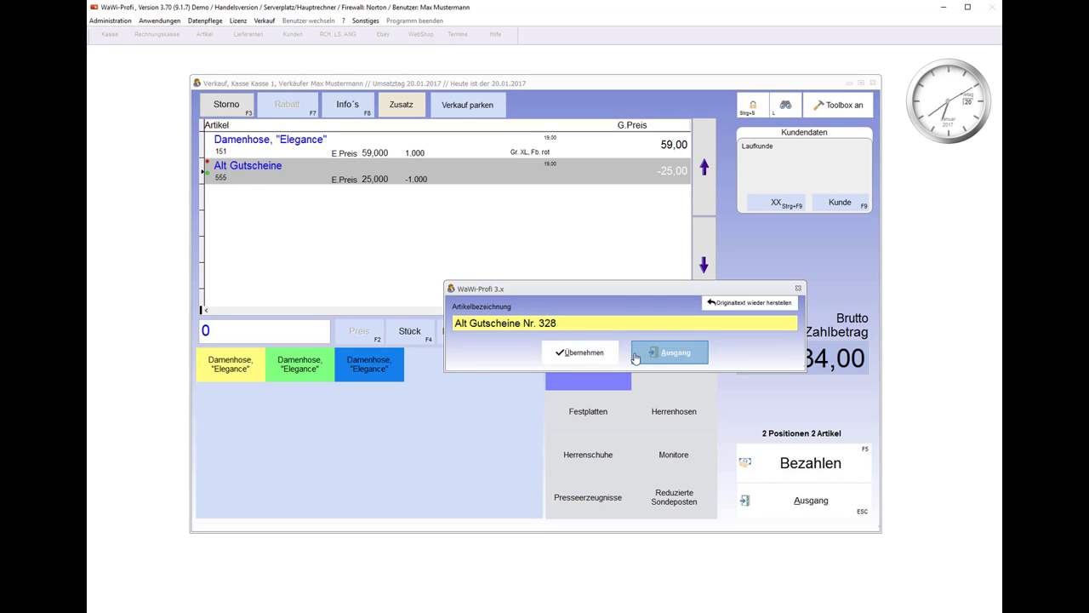
{"action": "left_click", "coordinate": [601, 356]}
{"action": "left_click", "coordinate": [602, 341]}
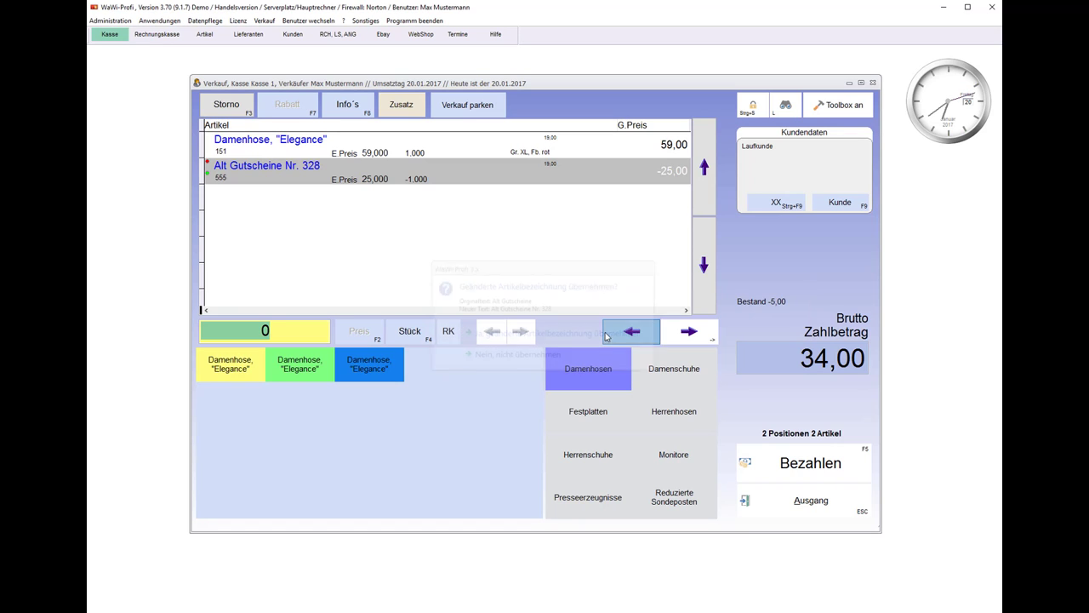